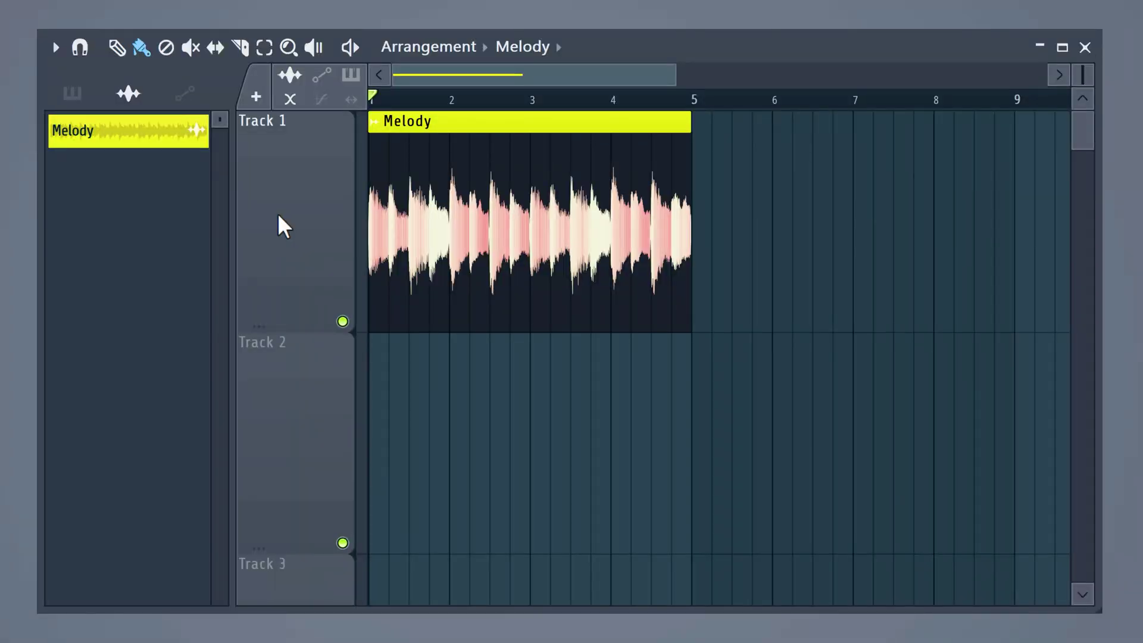
- Listen to the Melody clip, time-stretch it to end at bar 6, then play it back
{"action": "key", "text": "space"}
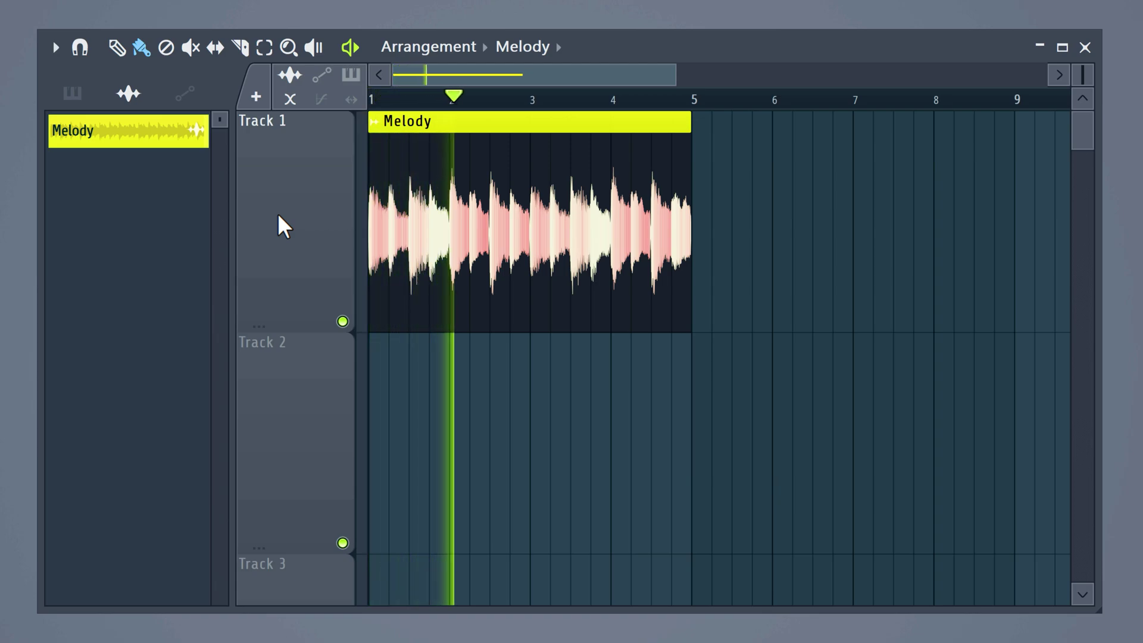
{"action": "key", "text": "space"}
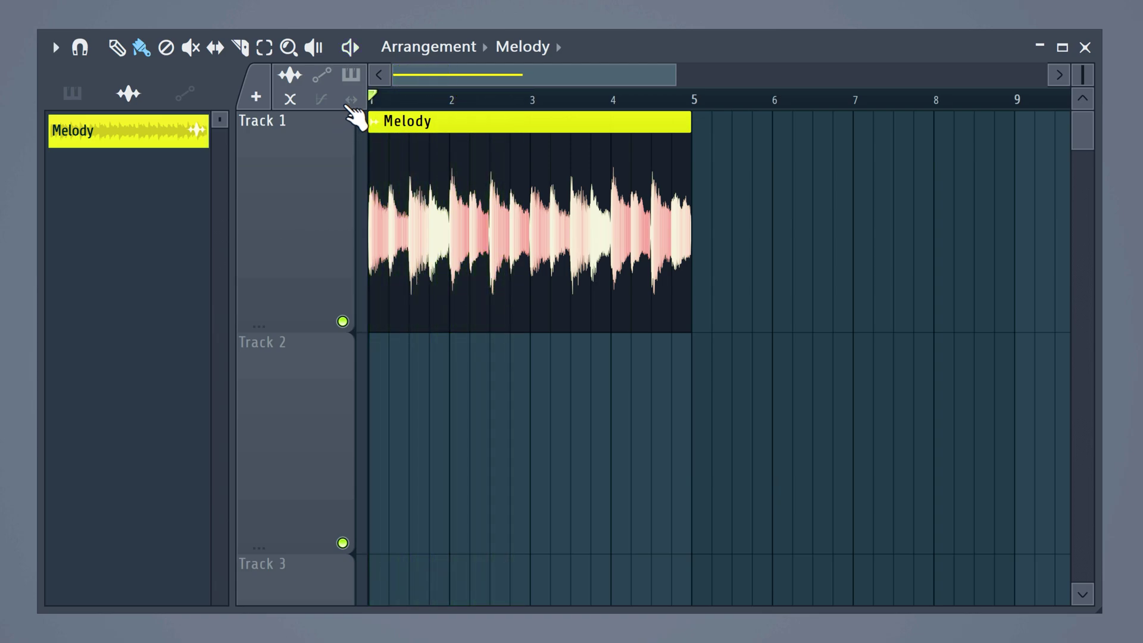
{"action": "left_click_drag", "start_coordinate": [691, 122], "coordinate": [768, 113]}
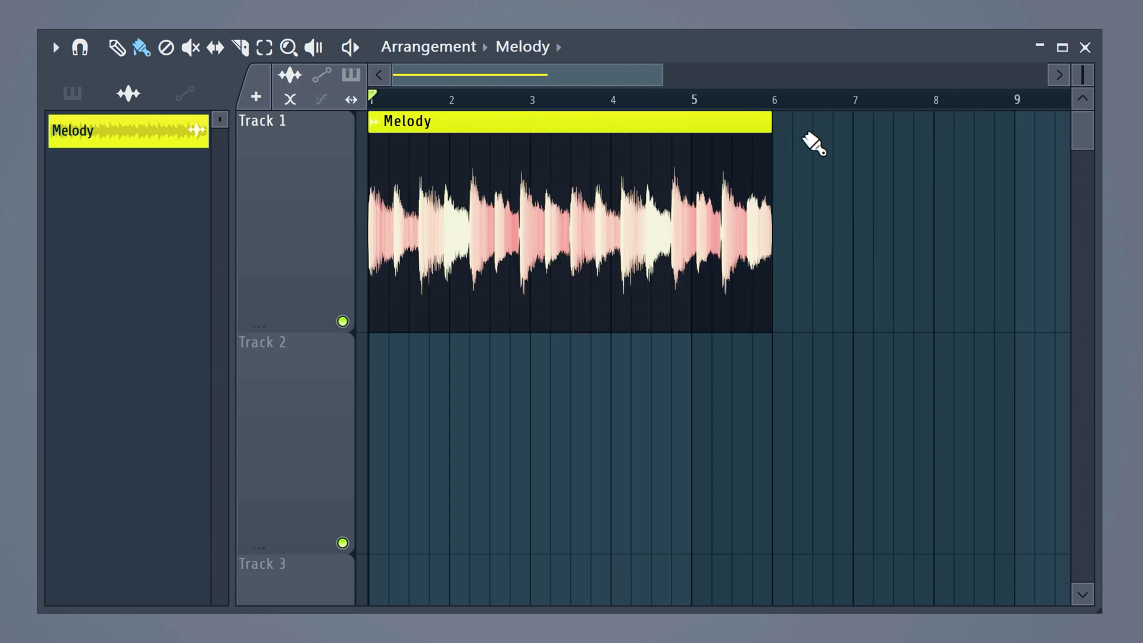
{"action": "key", "text": "space"}
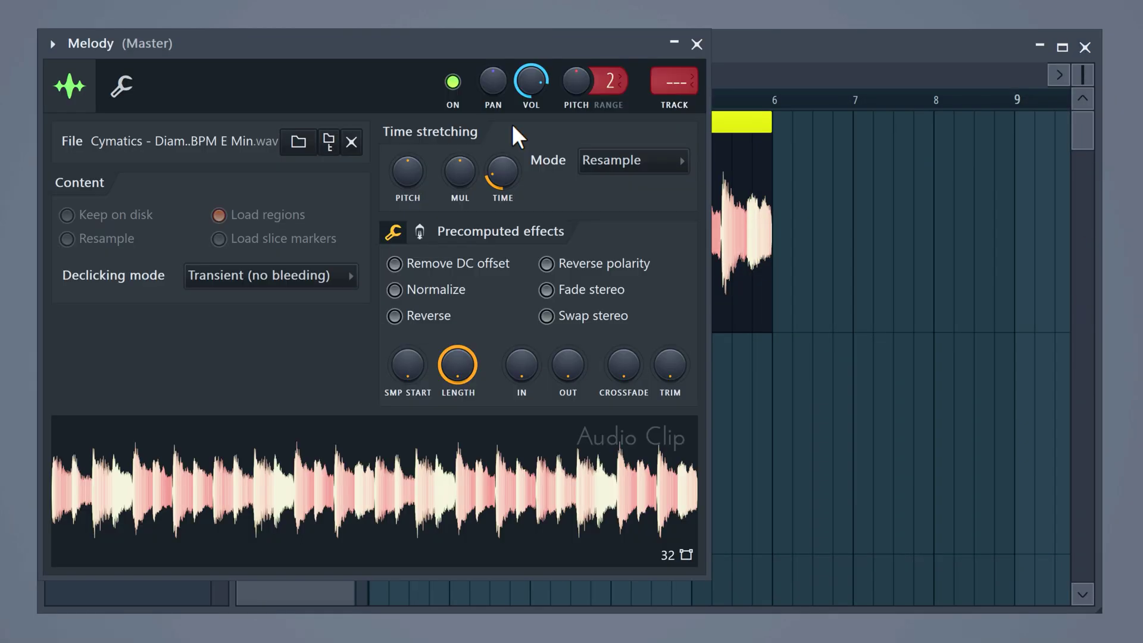
- Switch the Melody clip's time-stretching mode to Stretch and shorten the clip to end at bar 3
{"action": "left_click", "coordinate": [658, 171]}
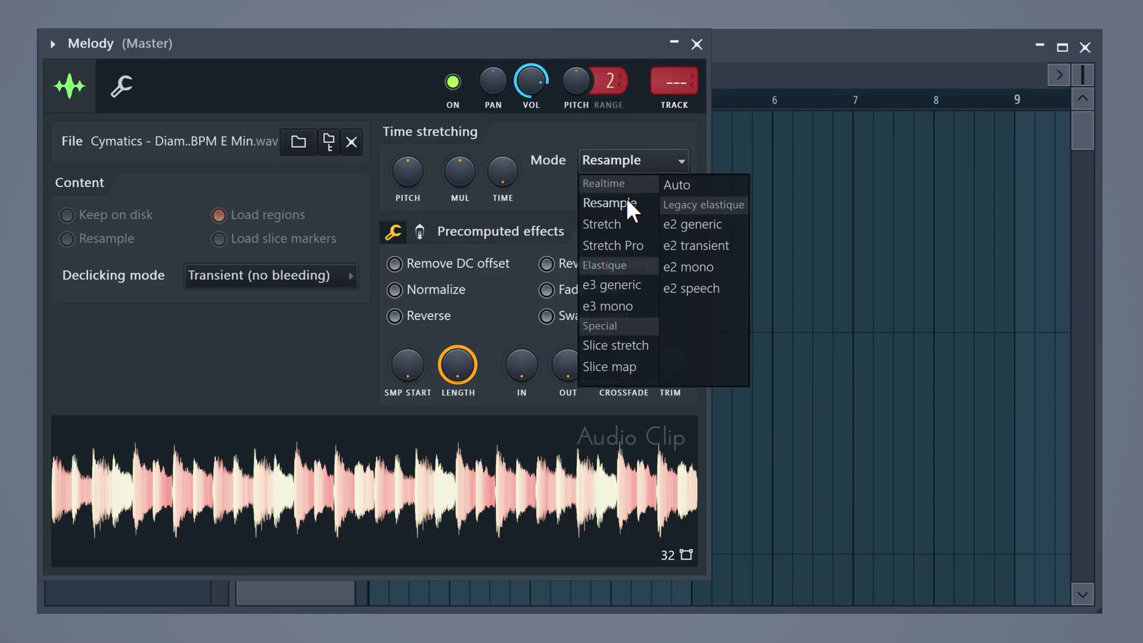
{"action": "left_click", "coordinate": [612, 223]}
{"action": "left_click", "coordinate": [697, 44]}
{"action": "left_click_drag", "start_coordinate": [689, 122], "coordinate": [526, 130]}
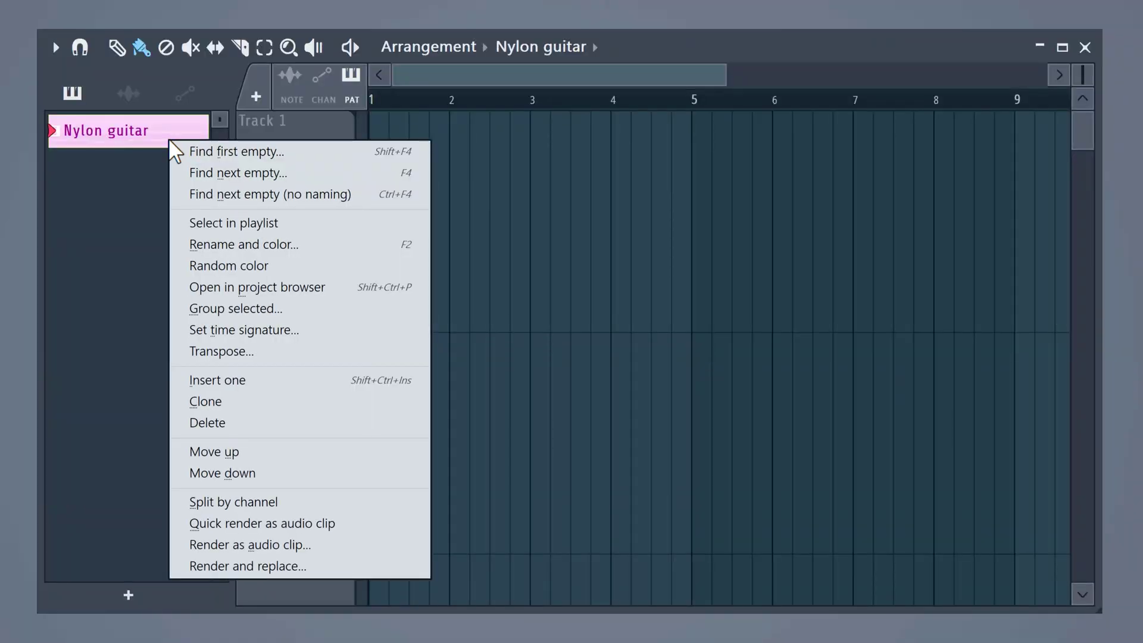
- Quick render the Nylon guitar pattern as an audio clip
{"action": "left_click", "coordinate": [209, 524]}
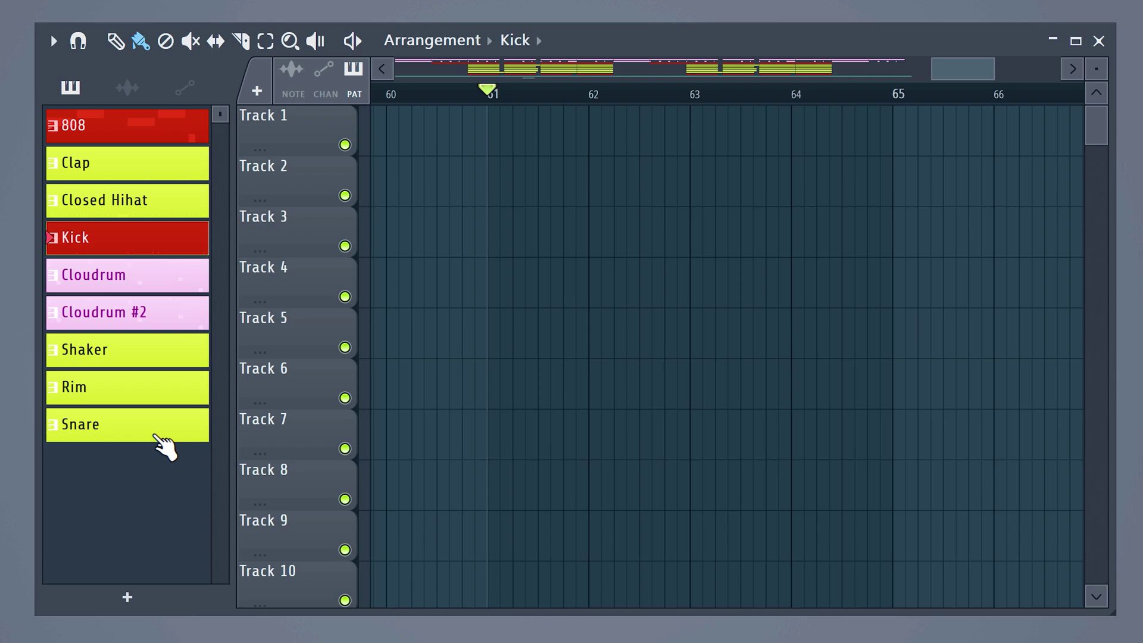
- Try merging with only the 808 pattern selected, and dismiss the can't-merge warning
{"action": "left_click", "coordinate": [159, 138]}
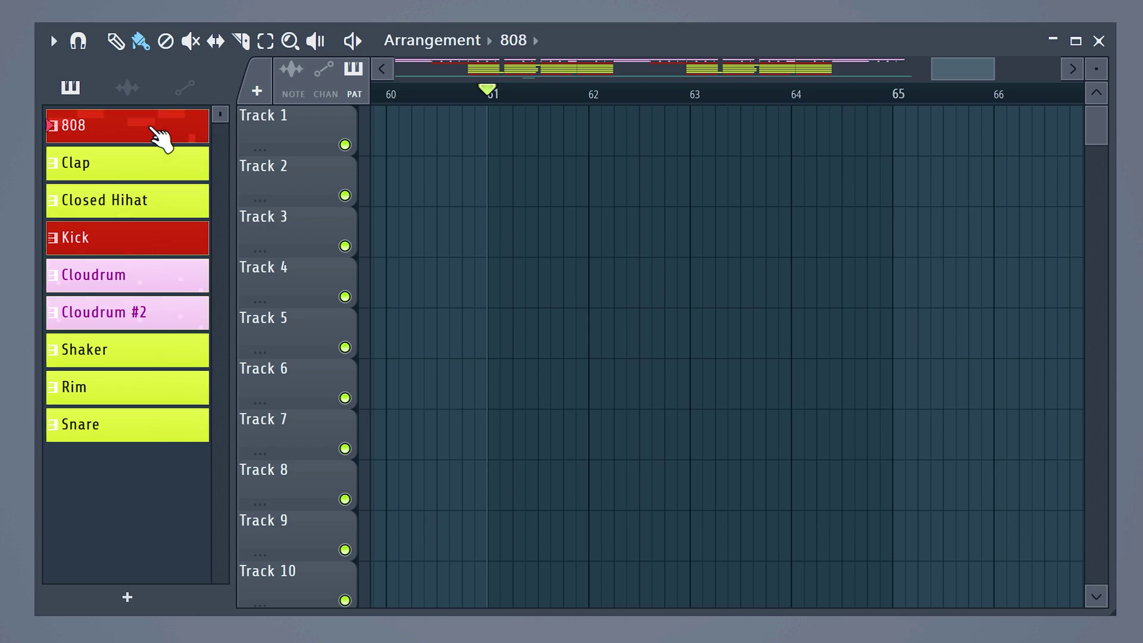
{"action": "key", "text": "ctrl+shift+m"}
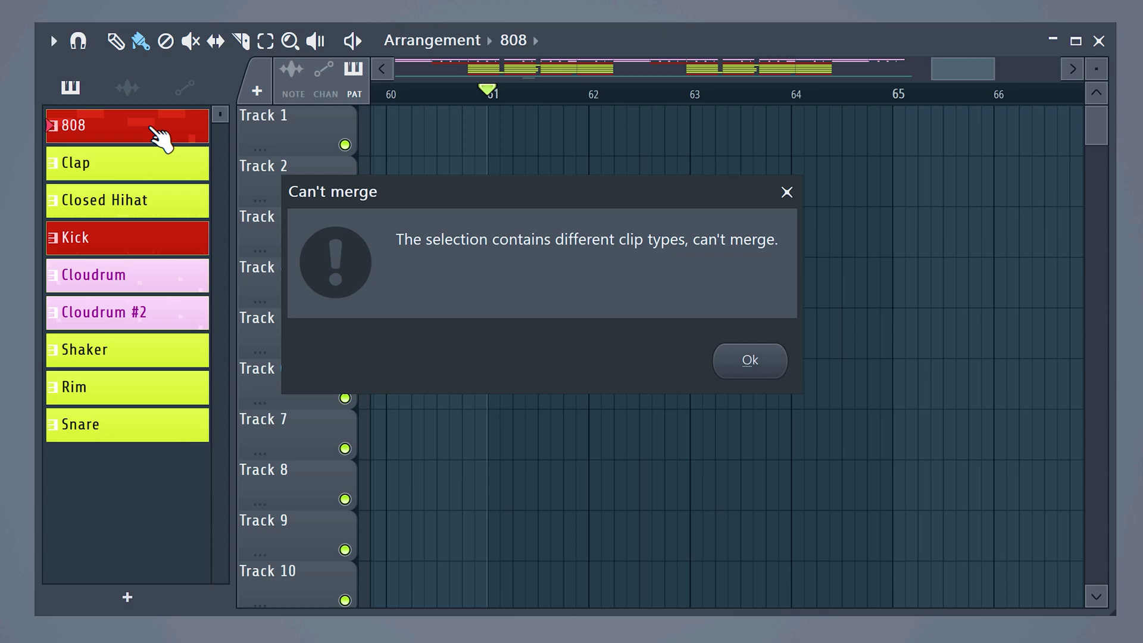
{"action": "key", "text": "Return"}
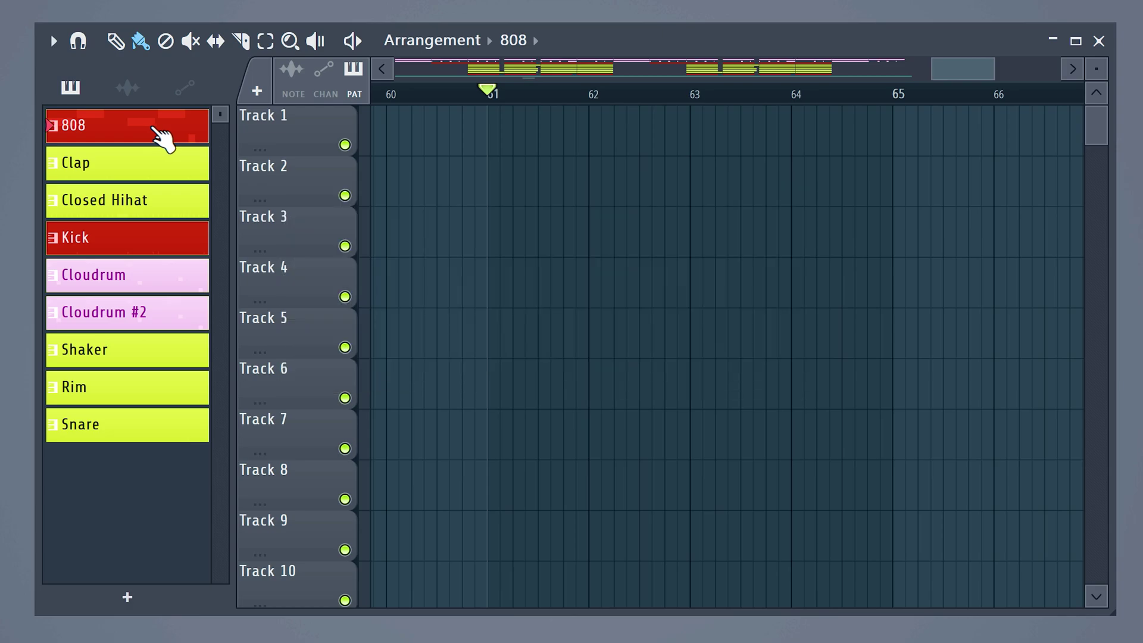
- Place the drum patterns at bar 61 on Tracks 1-9 and merge all nine clips into one
{"action": "left_click_drag", "start_coordinate": [156, 128], "coordinate": [491, 126]}
{"action": "left_click_drag", "start_coordinate": [977, 102], "coordinate": [710, 577]}
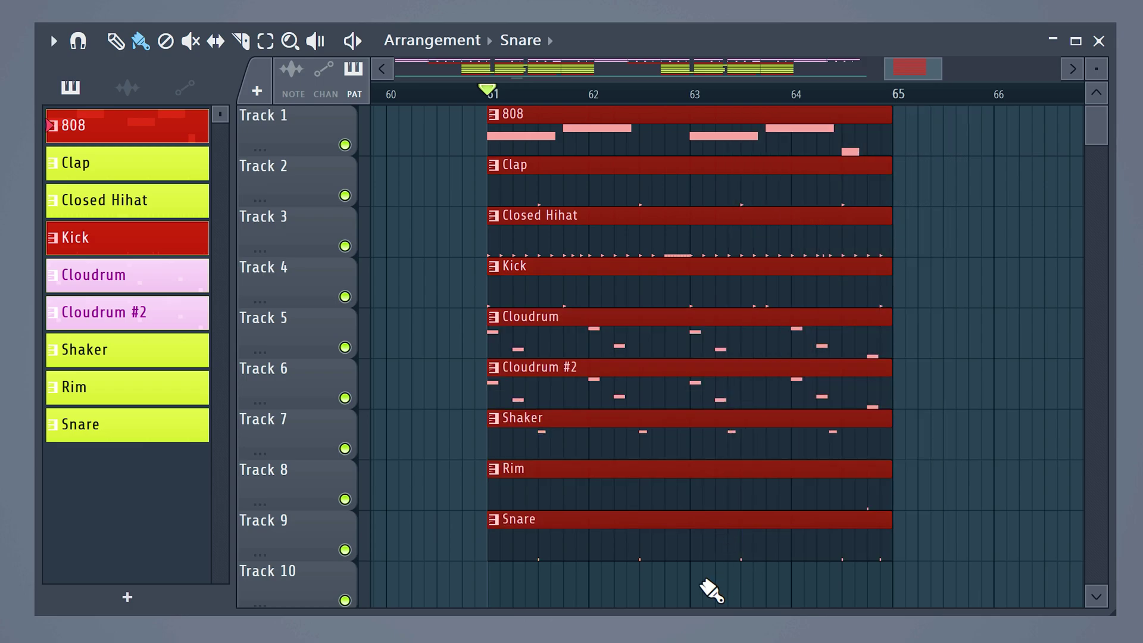
{"action": "key", "text": "shift+ctrl+m"}
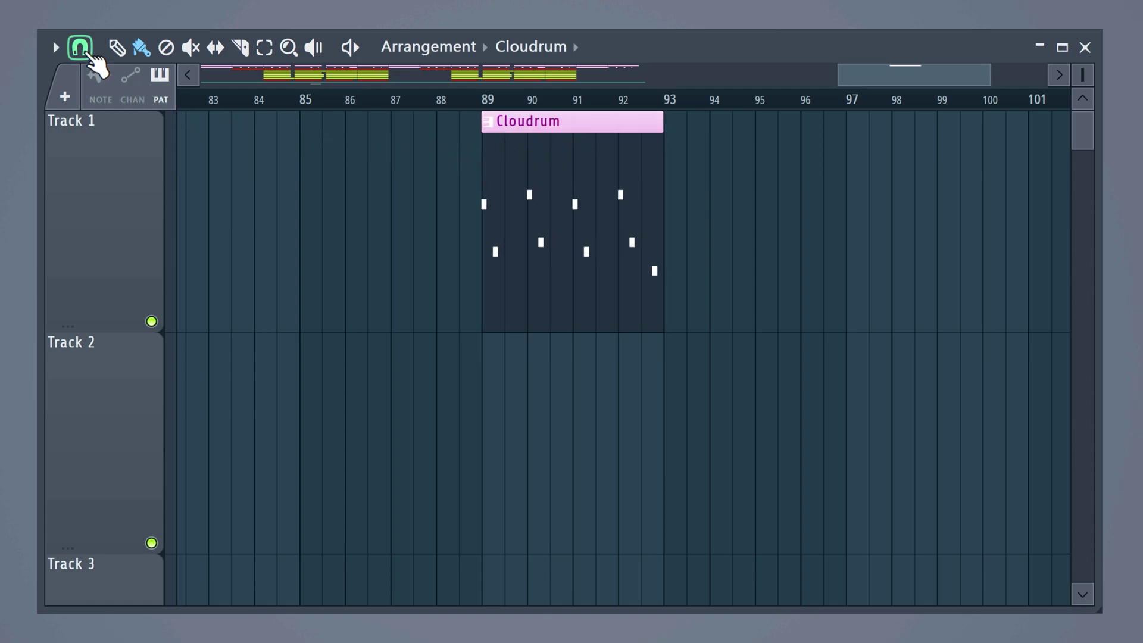
- Change the playlist snap setting and nudge the Cloudrum clip to start just before bar 89
{"action": "left_click", "coordinate": [89, 53]}
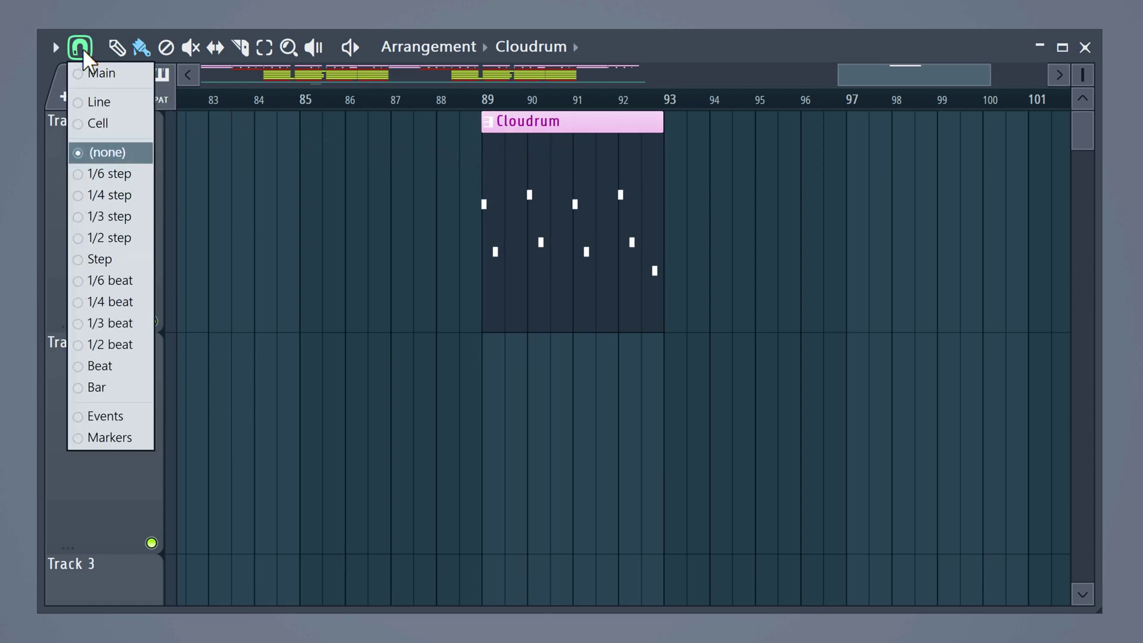
{"action": "left_click", "coordinate": [108, 106]}
{"action": "mouse_move", "coordinate": [599, 221]}
{"action": "left_mouse_down"}
{"action": "mouse_move", "coordinate": [408, 215]}
{"action": "mouse_move", "coordinate": [599, 215]}
{"action": "left_mouse_up"}
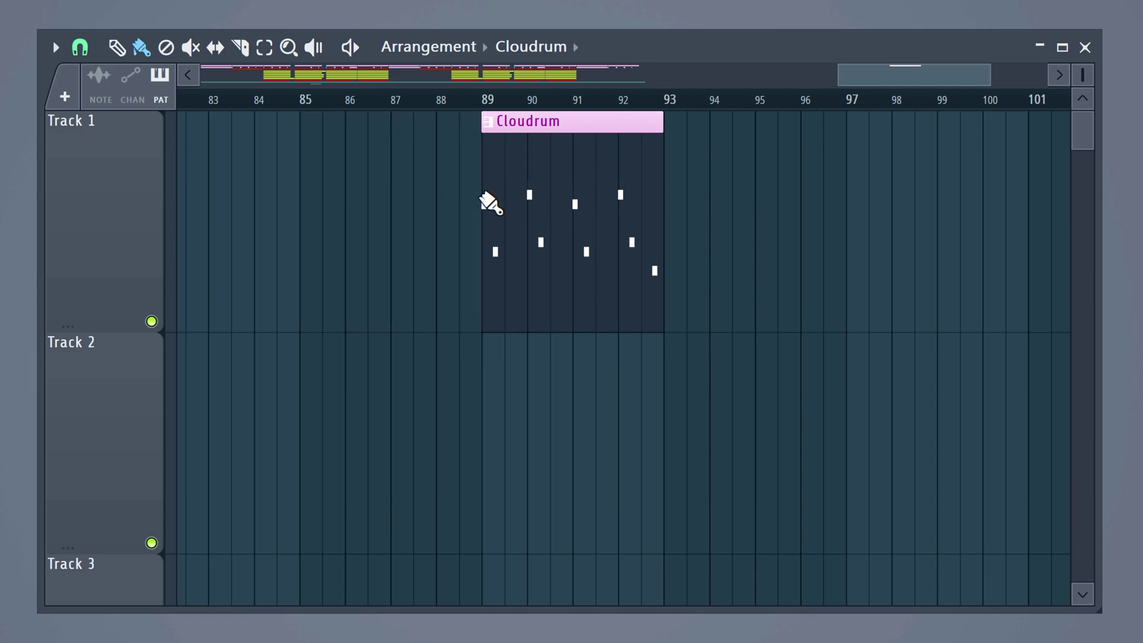
{"action": "scroll", "coordinate": [491, 203], "scroll_direction": "up", "scroll_amount": 8}
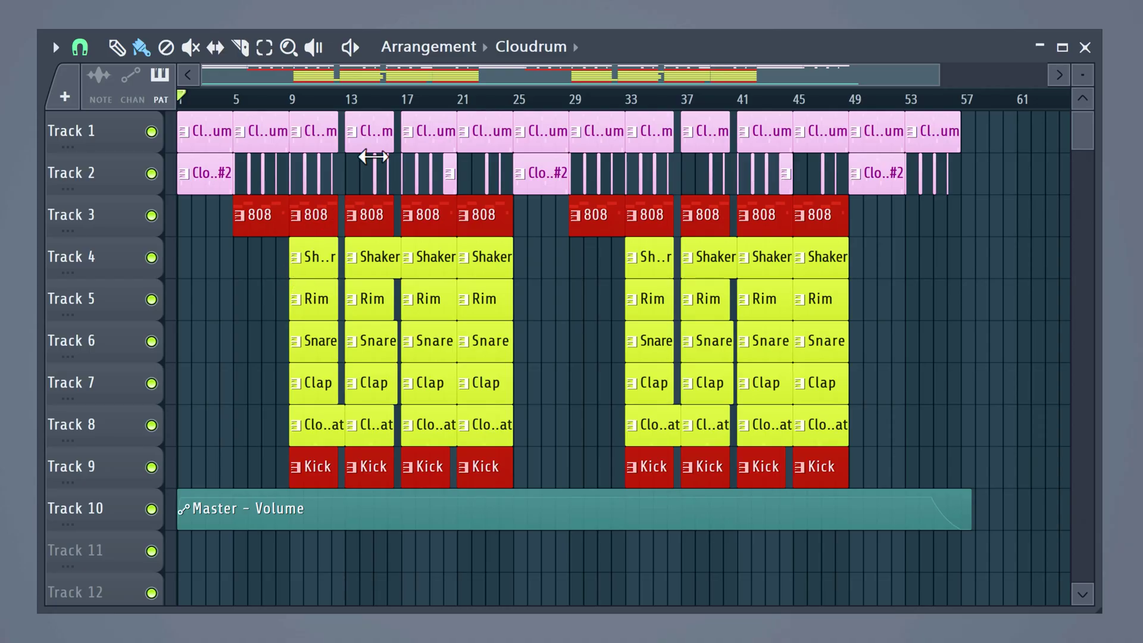
- Clone the current arrangement, keeping the name Arrangement_2
{"action": "left_click", "coordinate": [462, 54]}
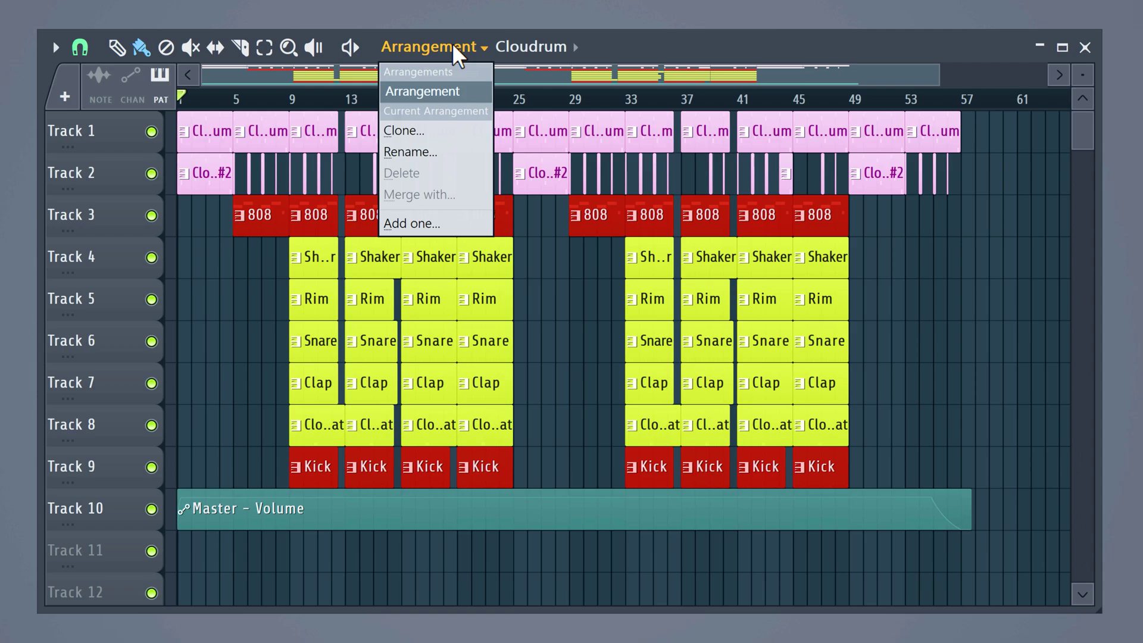
{"action": "left_click", "coordinate": [425, 132]}
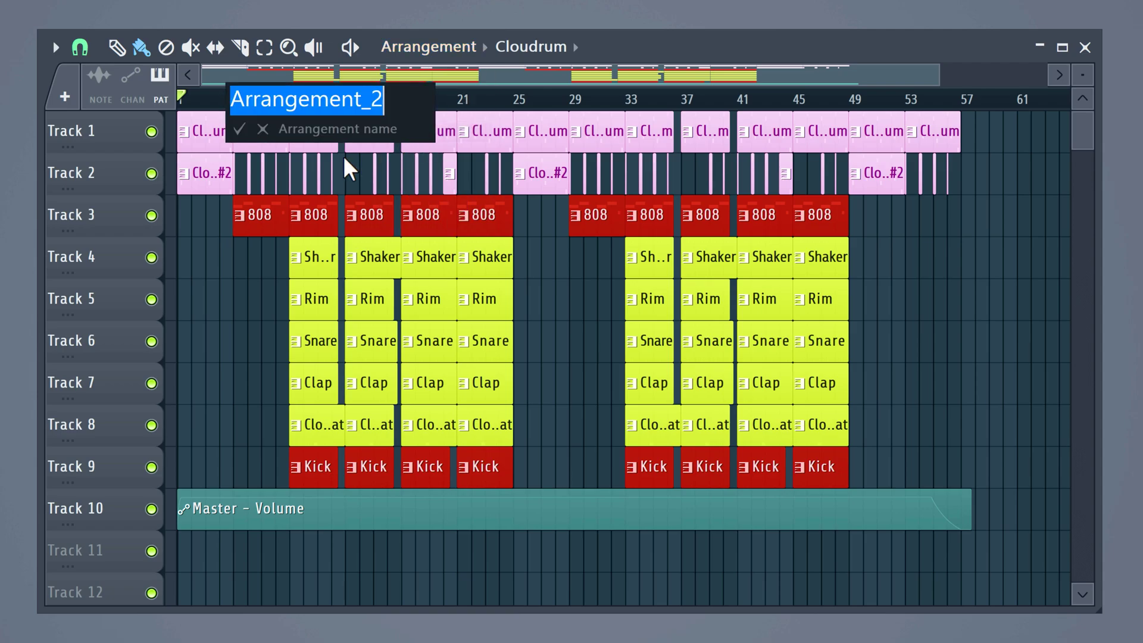
{"action": "left_click", "coordinate": [241, 129]}
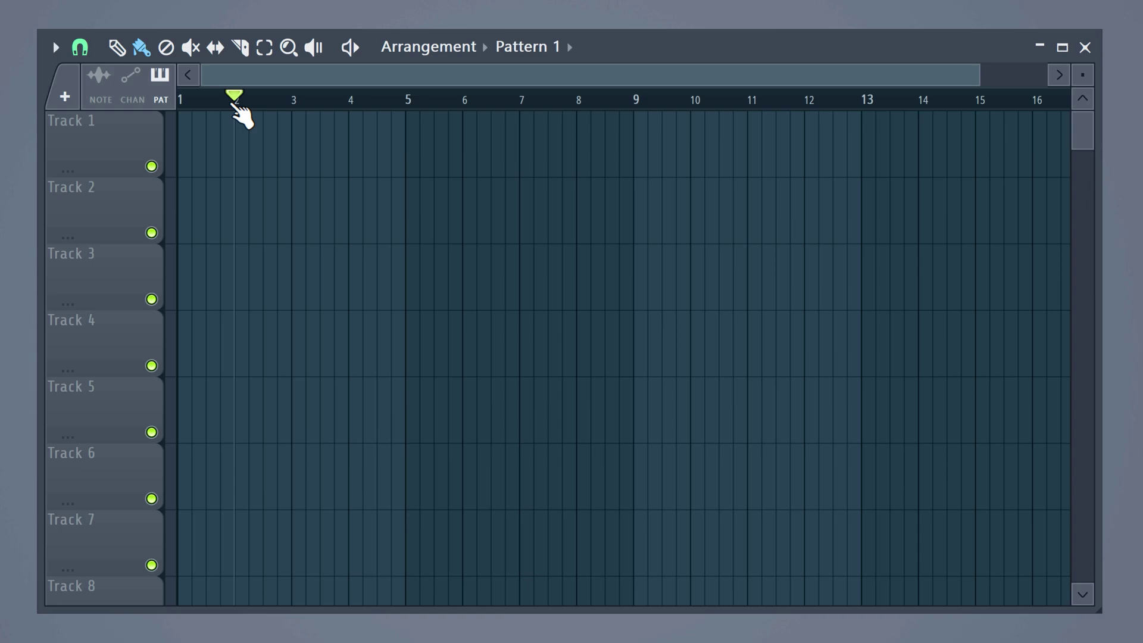
- Add a time marker at bar 5 and rename it Chorus
{"action": "left_click_drag", "start_coordinate": [244, 107], "coordinate": [416, 105]}
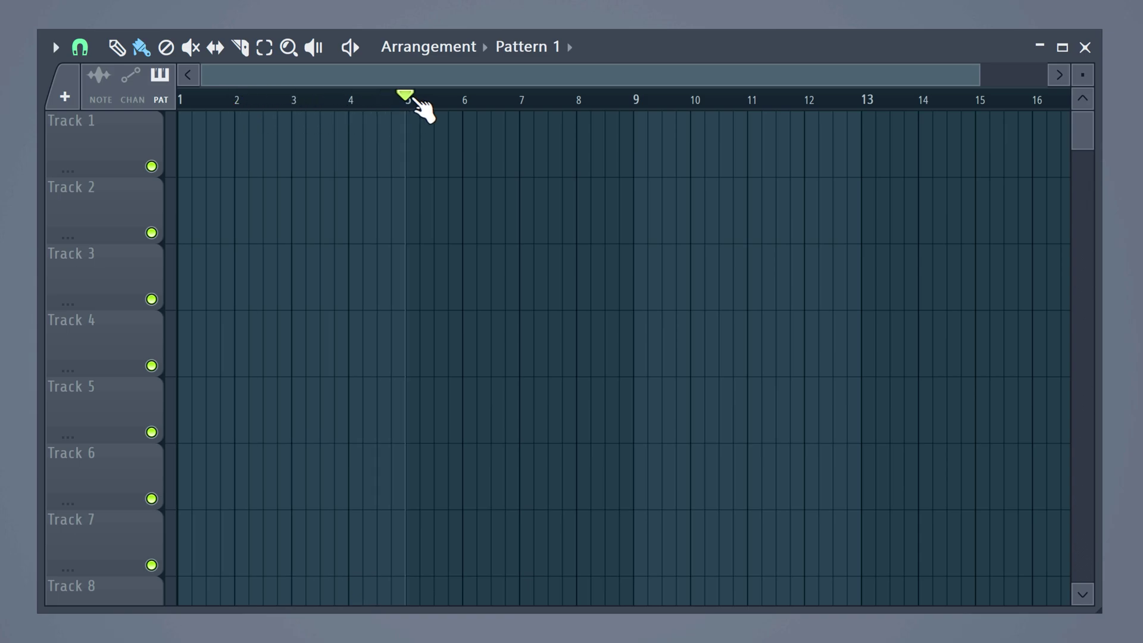
{"action": "key", "text": "ctrl+t"}
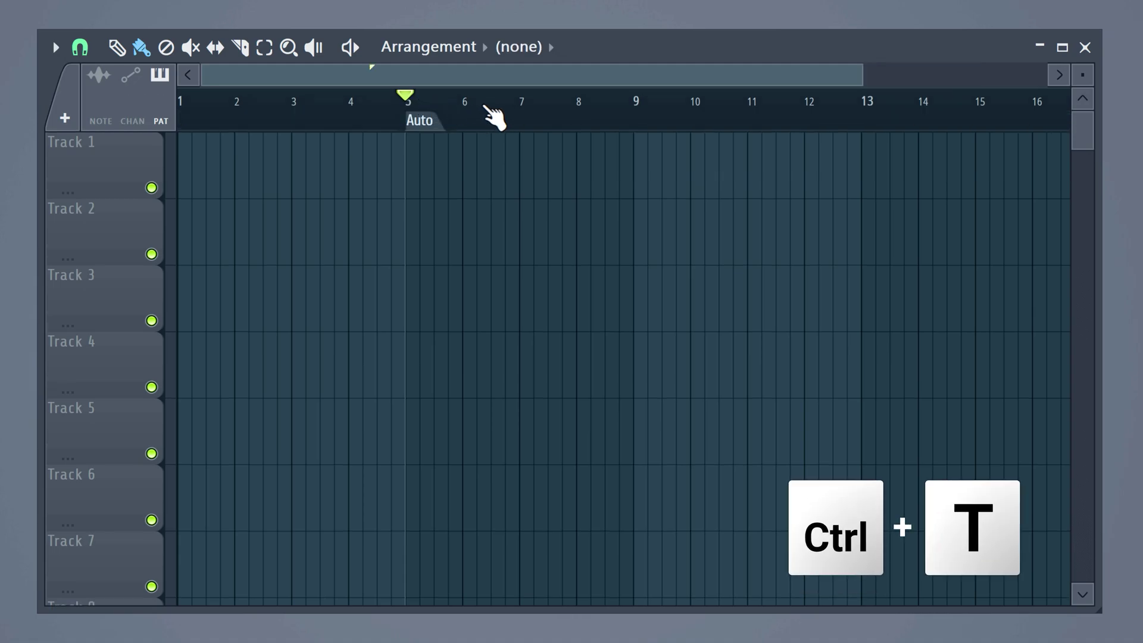
{"action": "right_click", "coordinate": [422, 122]}
{"action": "left_click", "coordinate": [438, 244]}
{"action": "type", "text": "Chorus"}
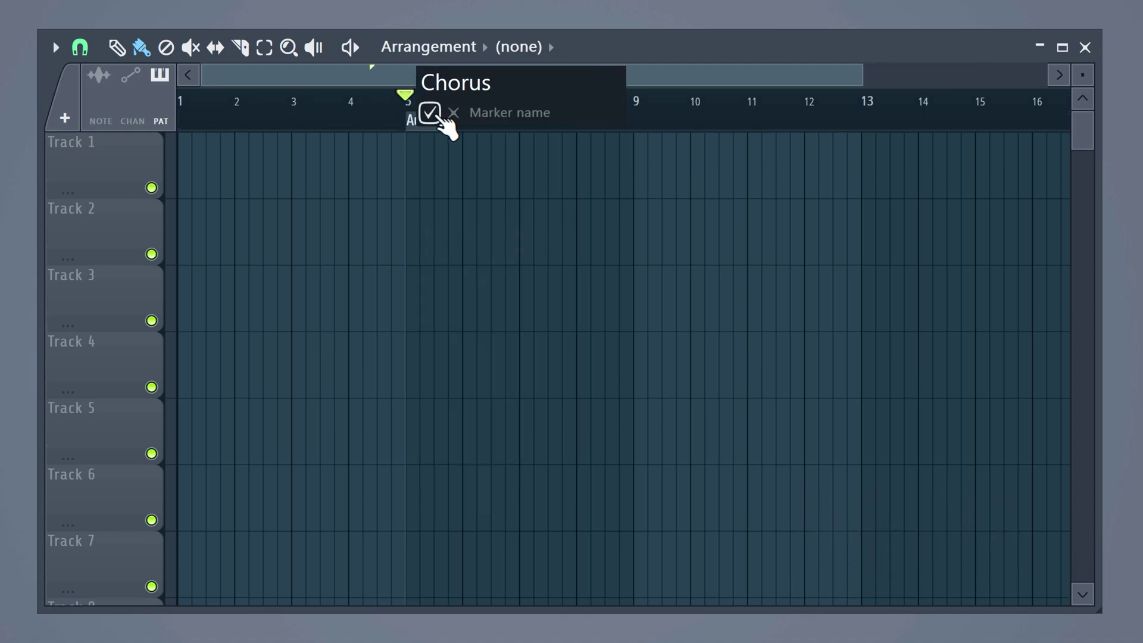
{"action": "left_click", "coordinate": [430, 113]}
{"action": "mouse_move", "coordinate": [411, 120]}
{"action": "left_mouse_down"}
{"action": "mouse_move", "coordinate": [306, 108]}
{"action": "mouse_move", "coordinate": [402, 106]}
{"action": "left_mouse_up"}
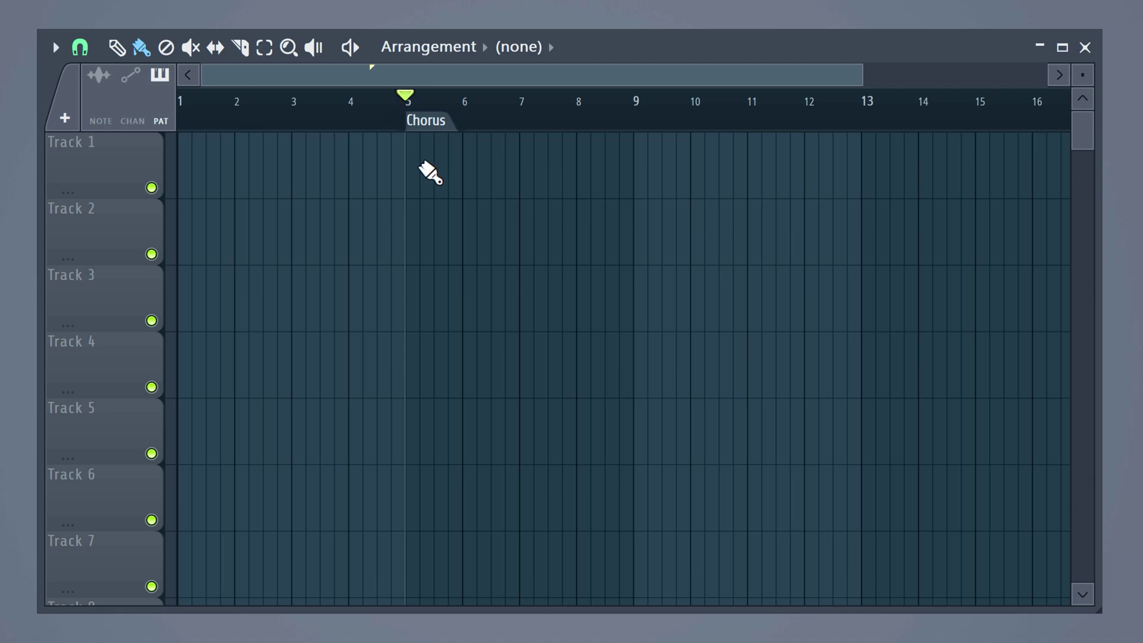
- Add a marker named 'Hello =)' at bar 8 with Alt+T
{"action": "left_click", "coordinate": [579, 97]}
{"action": "key", "text": "alt+t"}
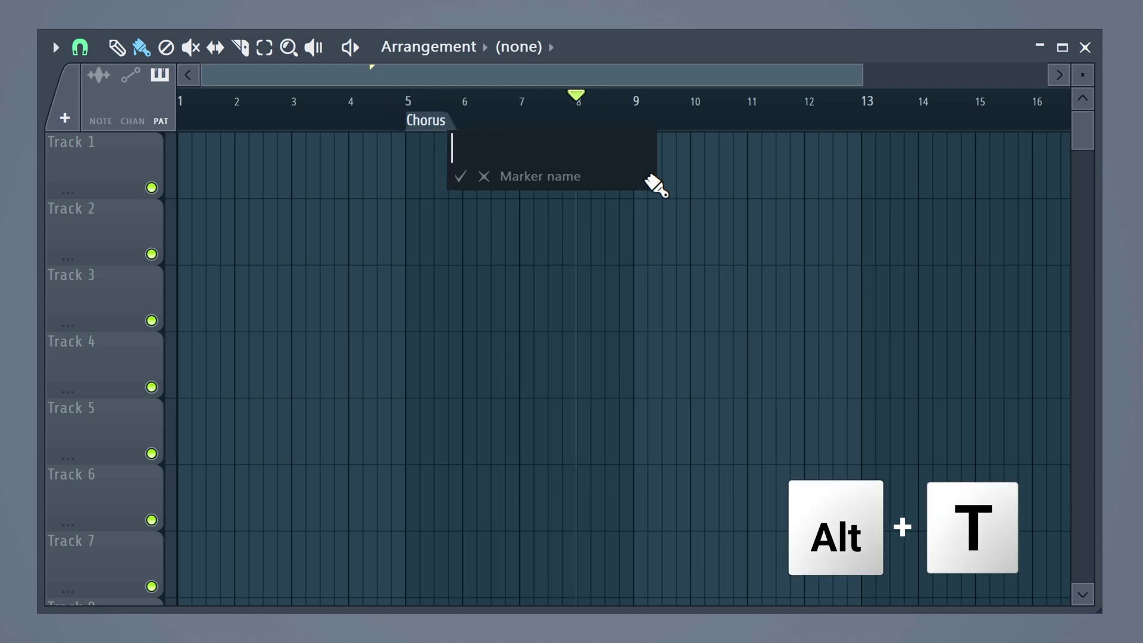
{"action": "type", "text": "Hello =)"}
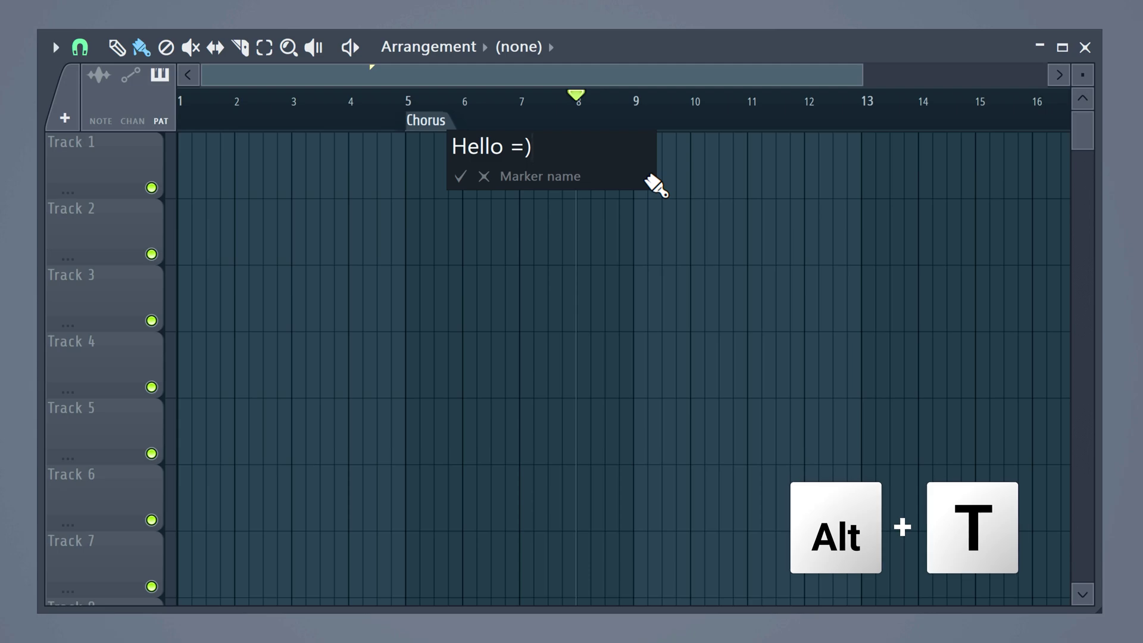
{"action": "left_click", "coordinate": [461, 176]}
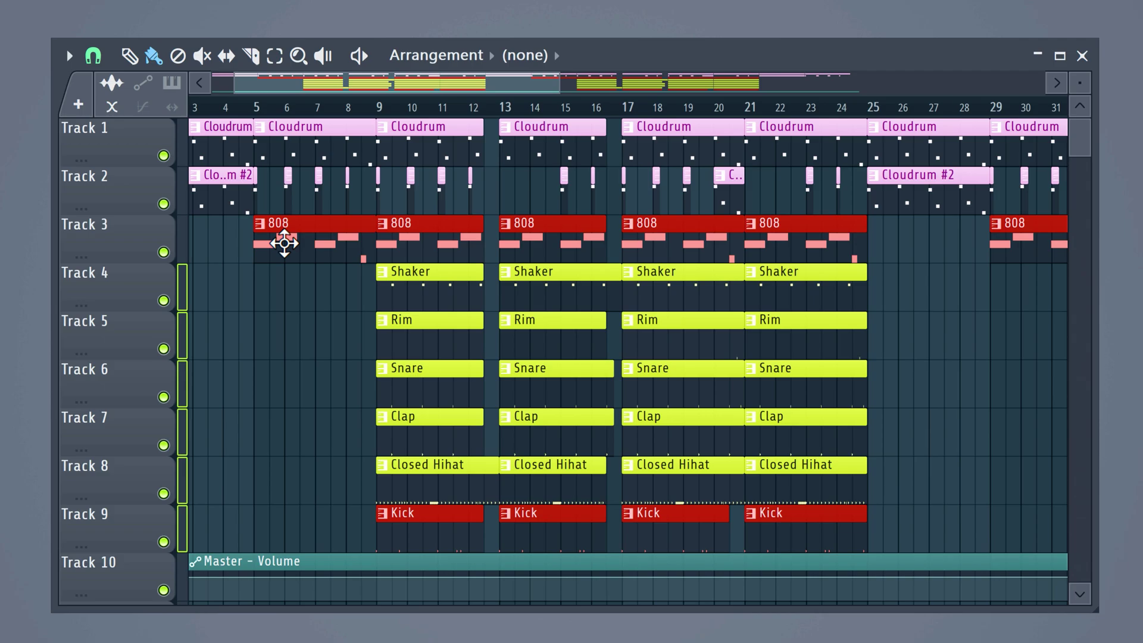
- Group Tracks 4–9 under the 808 track (Track 3), then fold and unfold the group
{"action": "right_click", "coordinate": [123, 301]}
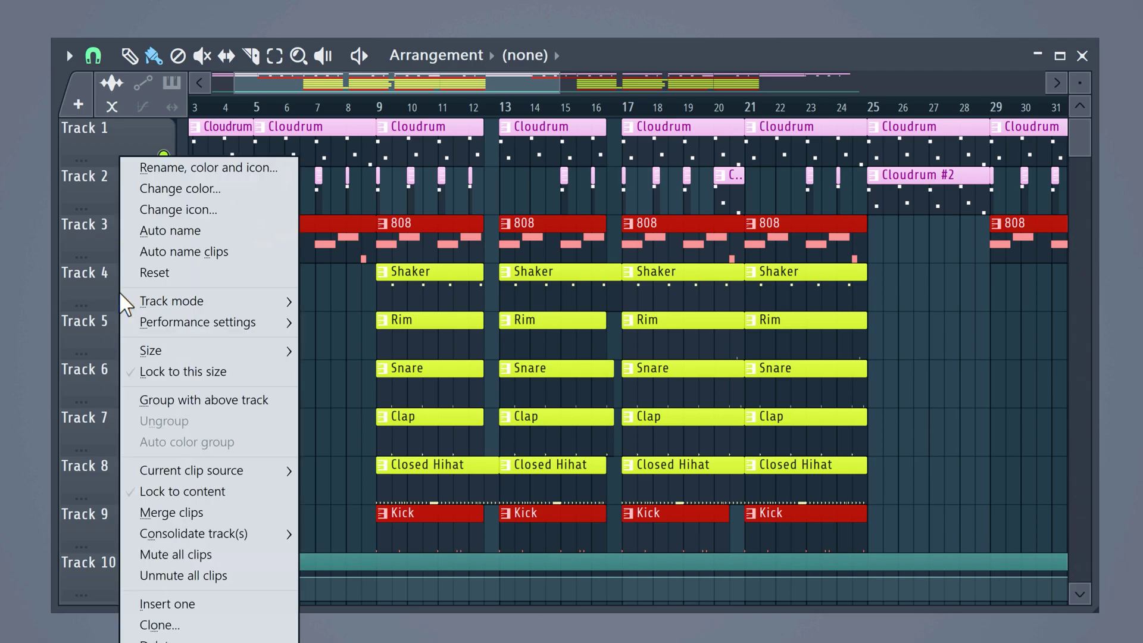
{"action": "left_click", "coordinate": [149, 400]}
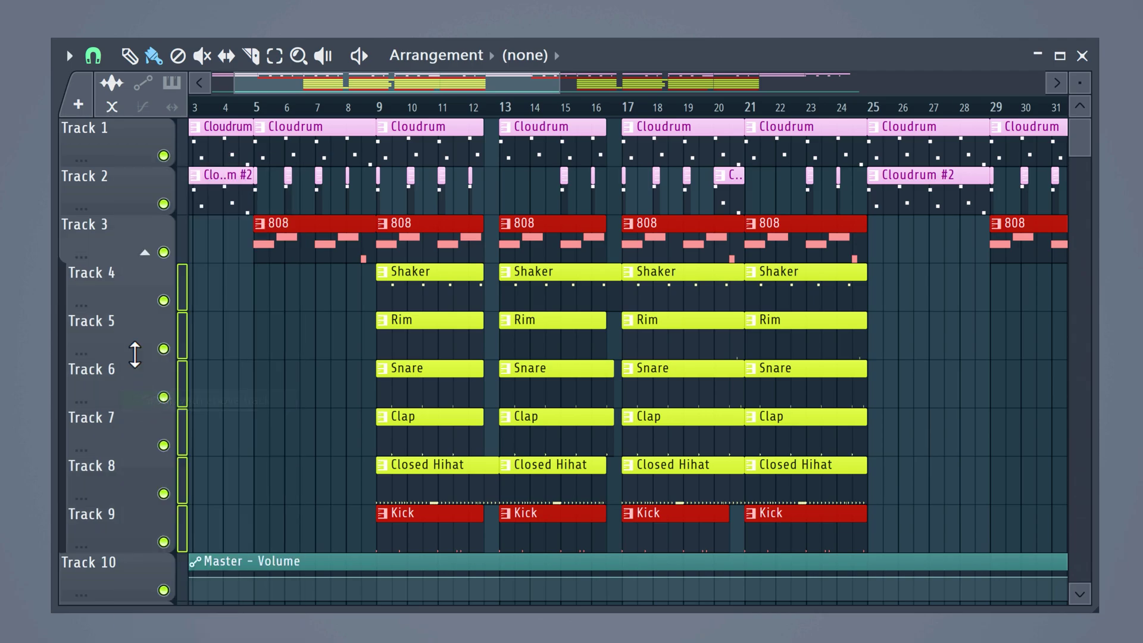
{"action": "left_click", "coordinate": [149, 256]}
{"action": "left_click", "coordinate": [149, 255]}
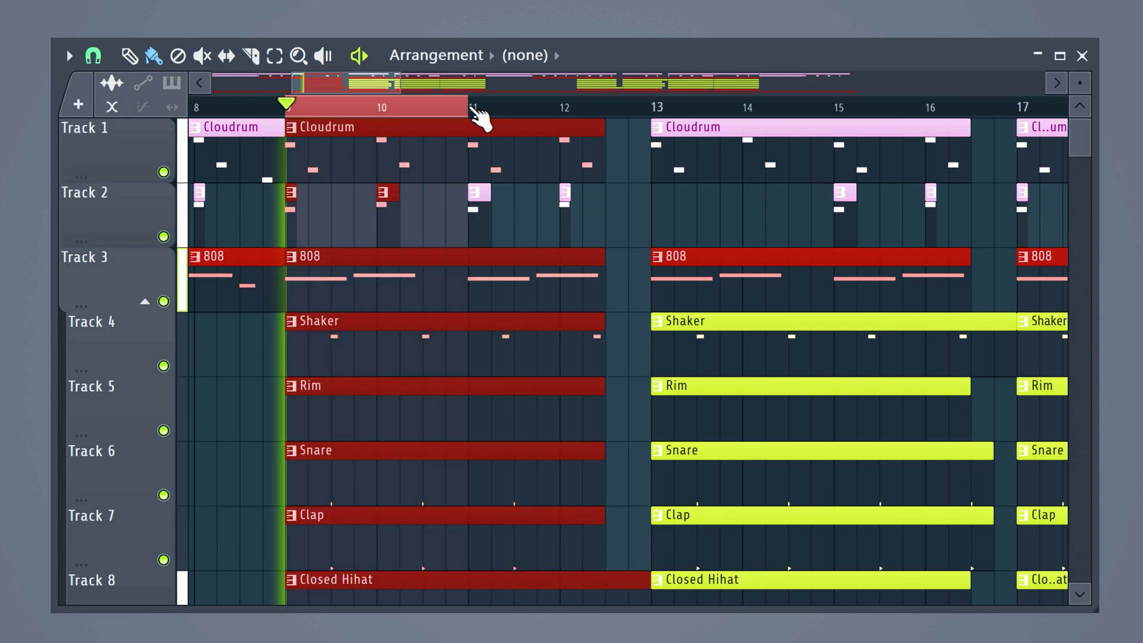
- Play the looped selection of bars 9–11
{"action": "key", "text": "space"}
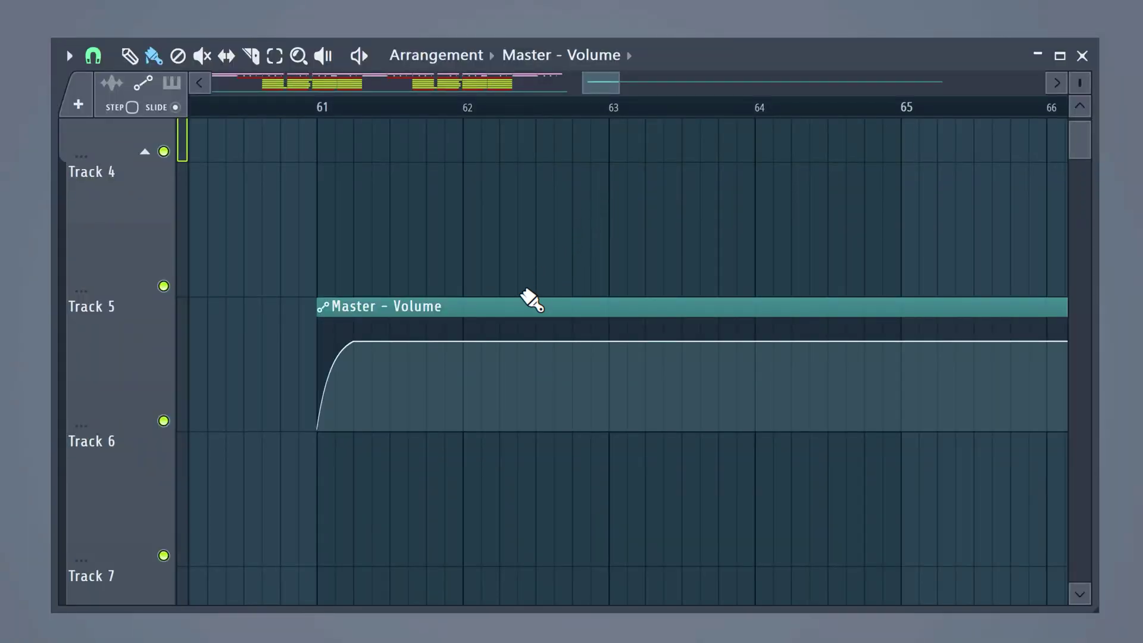
- Open the Master - Volume automation clip's Channel settings
{"action": "double_click", "coordinate": [515, 303]}
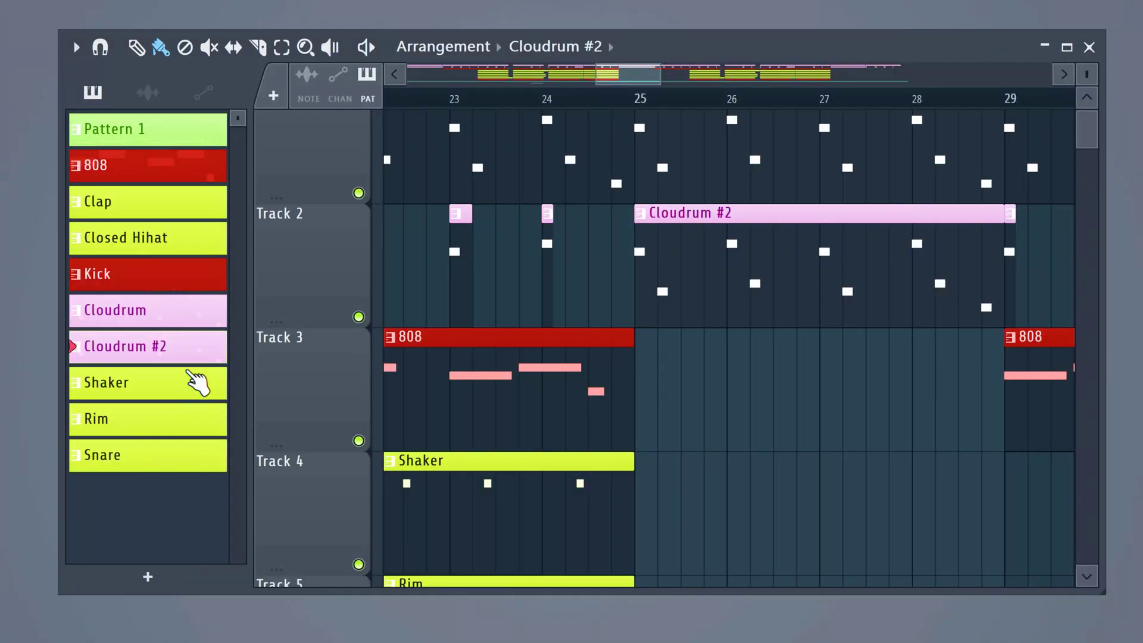
- Transpose the Cloudrum #2 pattern from the Picker panel by -12 semitones
{"action": "right_click", "coordinate": [192, 359]}
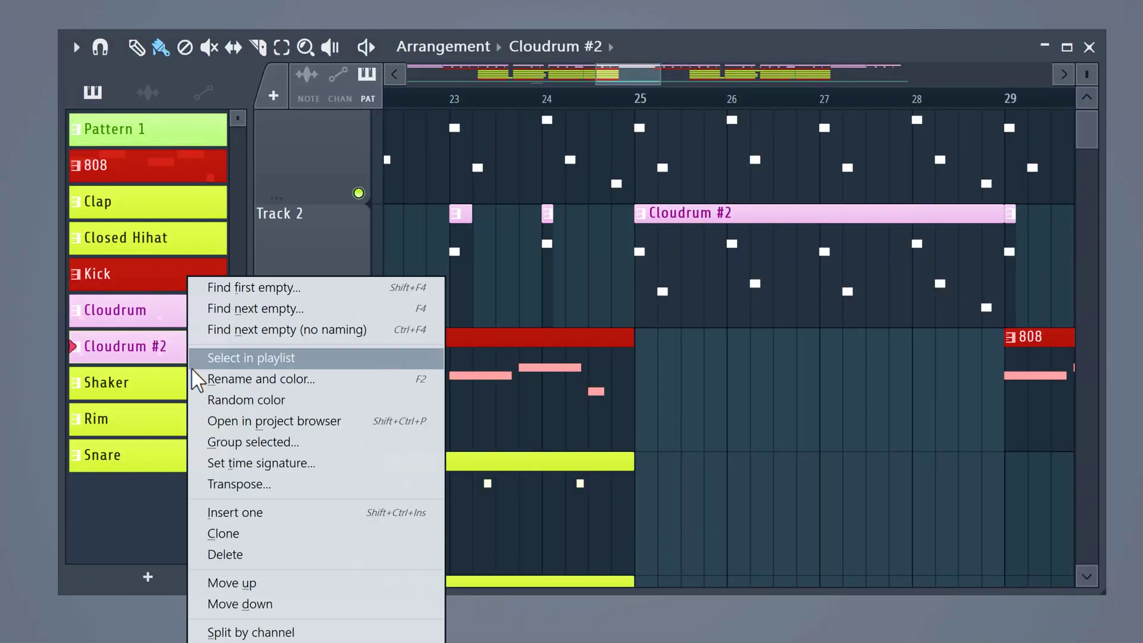
{"action": "left_click", "coordinate": [226, 483]}
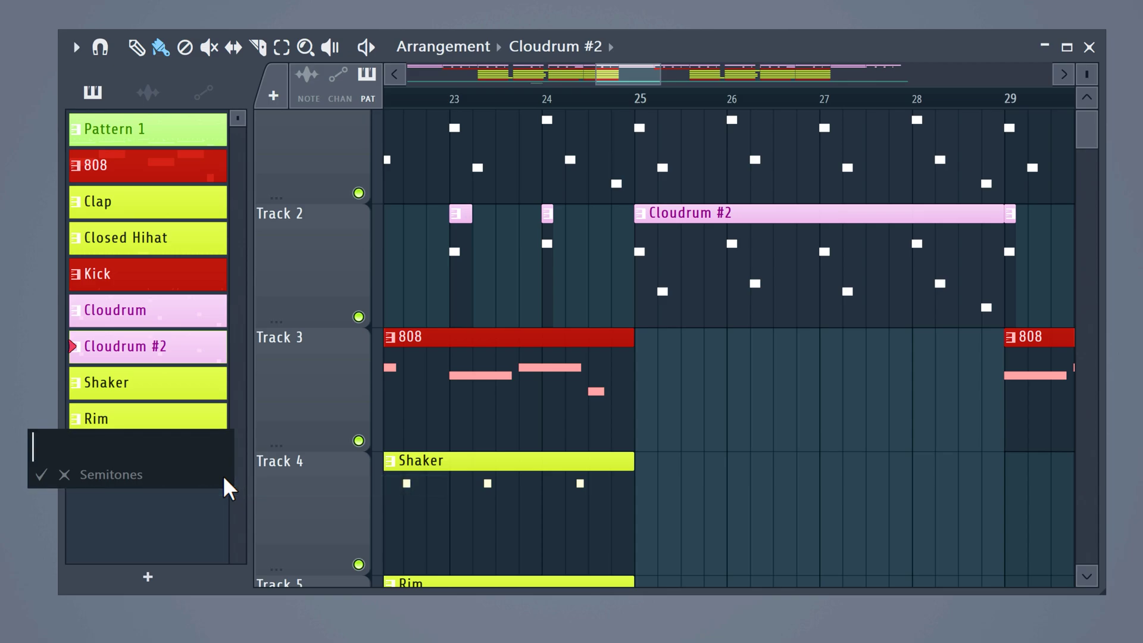
{"action": "key", "text": "Return"}
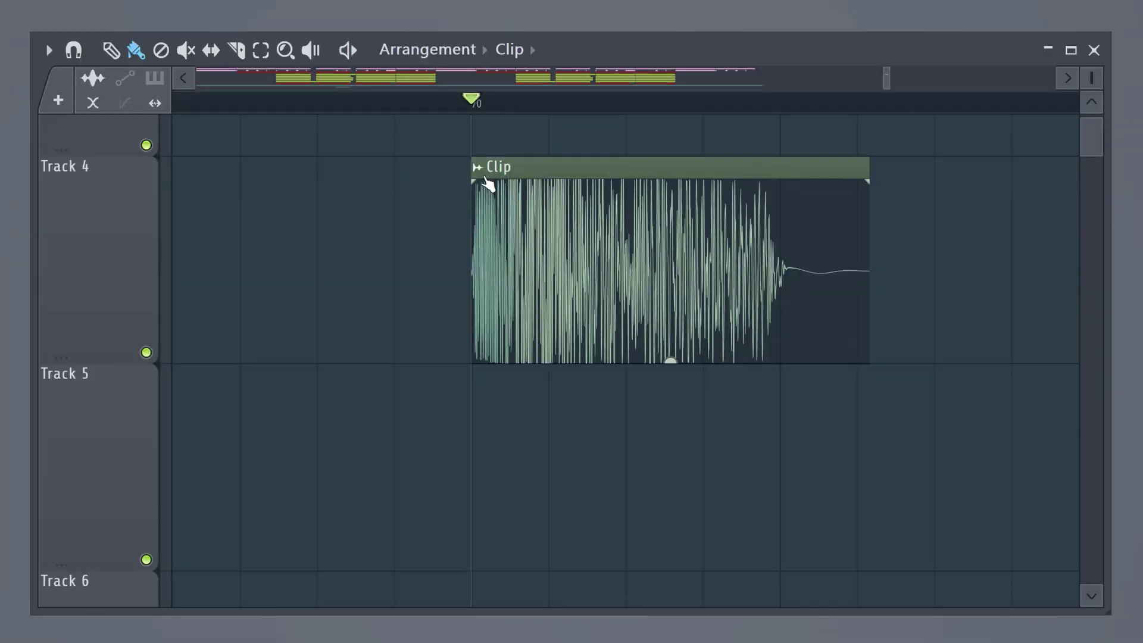
- Add a volume automation to the Track 4 audio clip, creating 'Clip - Volume multiplier'
{"action": "left_click", "coordinate": [486, 177]}
{"action": "mouse_move", "coordinate": [780, 382]}
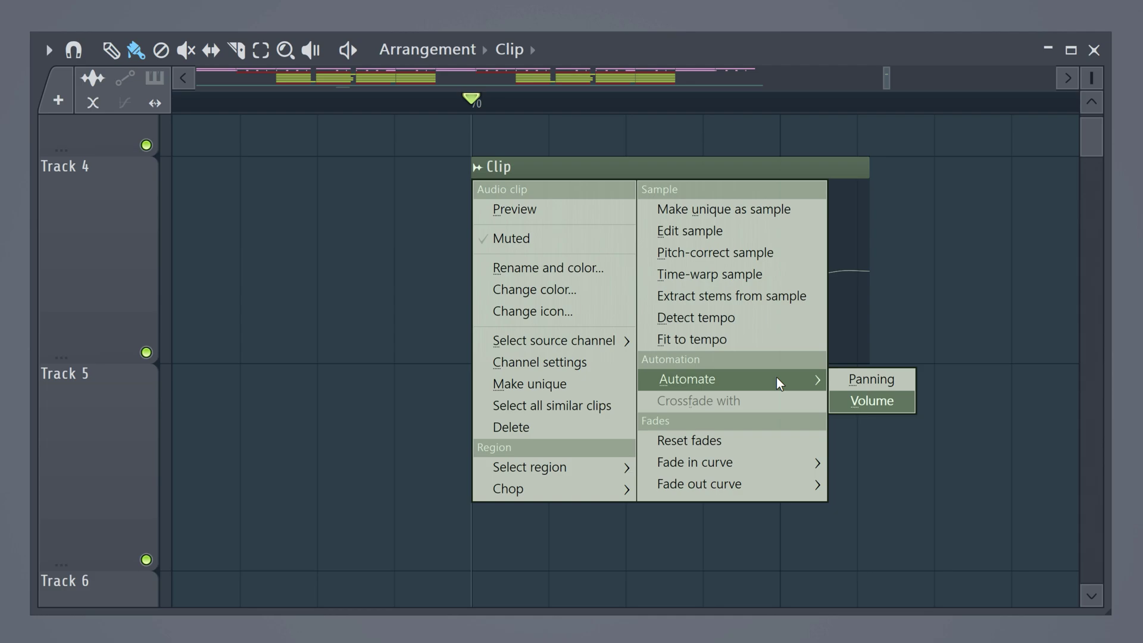
{"action": "left_click", "coordinate": [855, 402]}
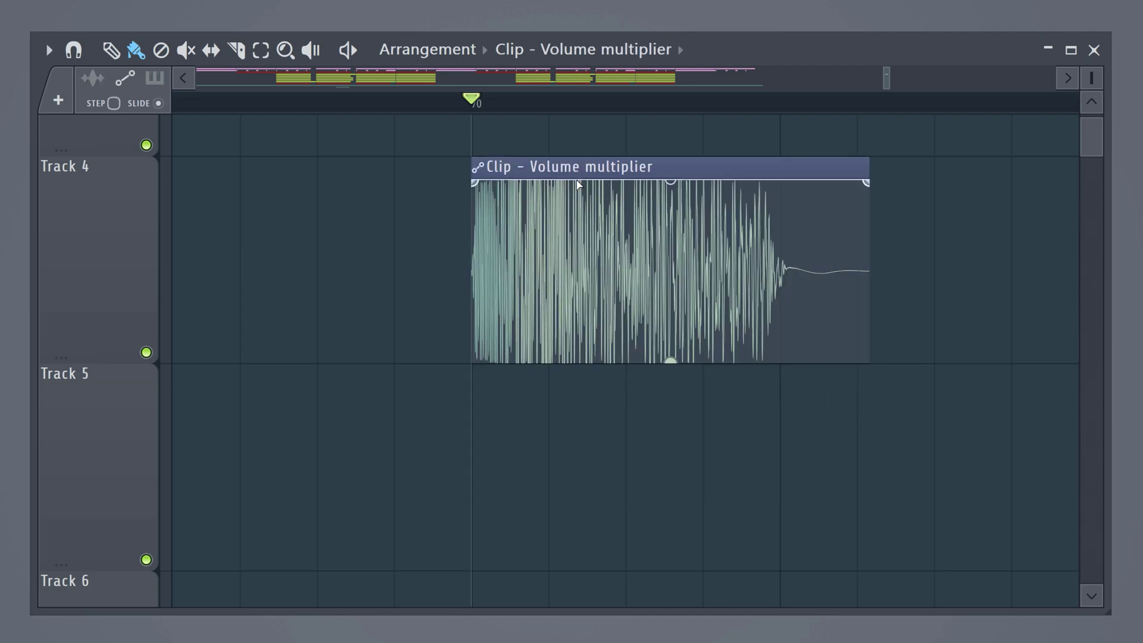